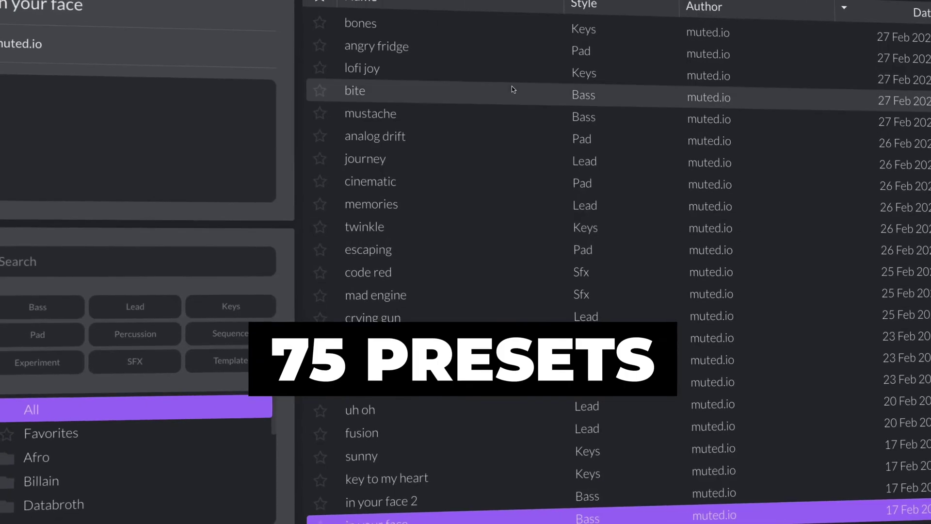
pyautogui.scroll(-2, 513, 89)
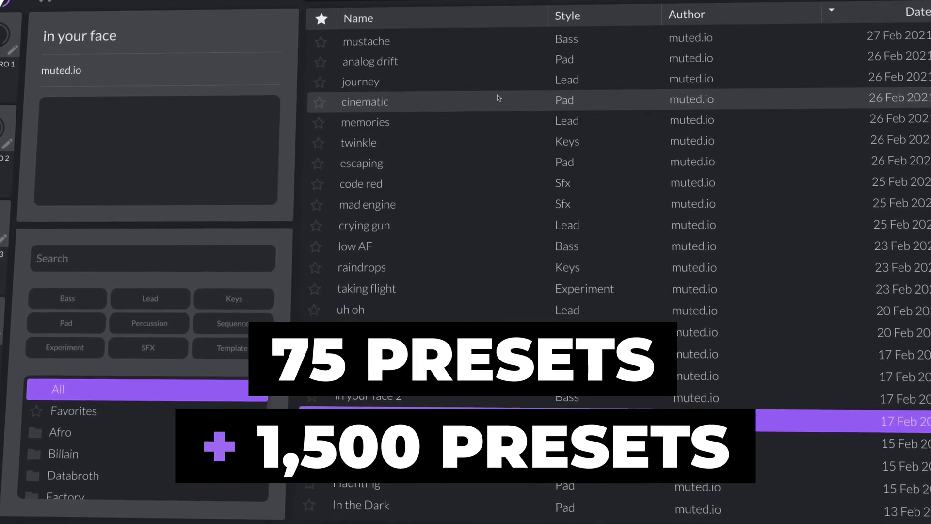
pyautogui.scroll(-3, 501, 95)
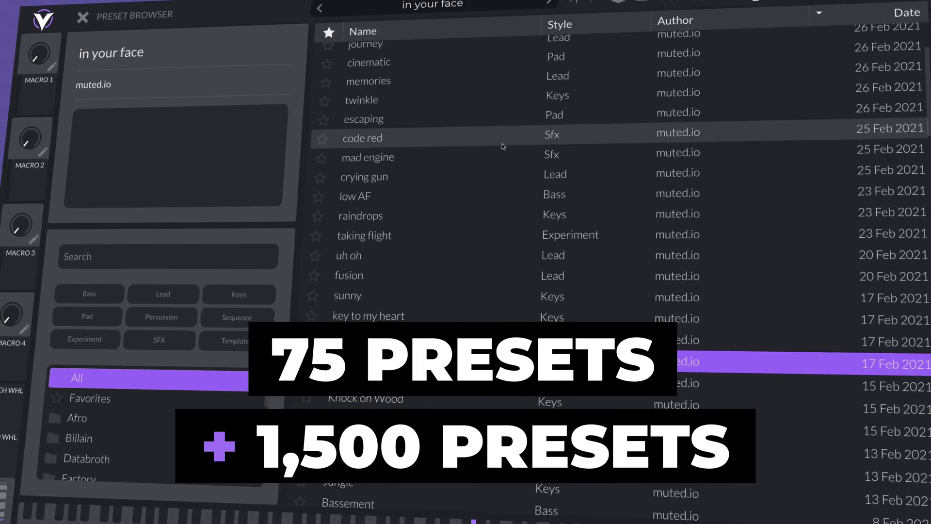
pyautogui.scroll(-5, 503, 146)
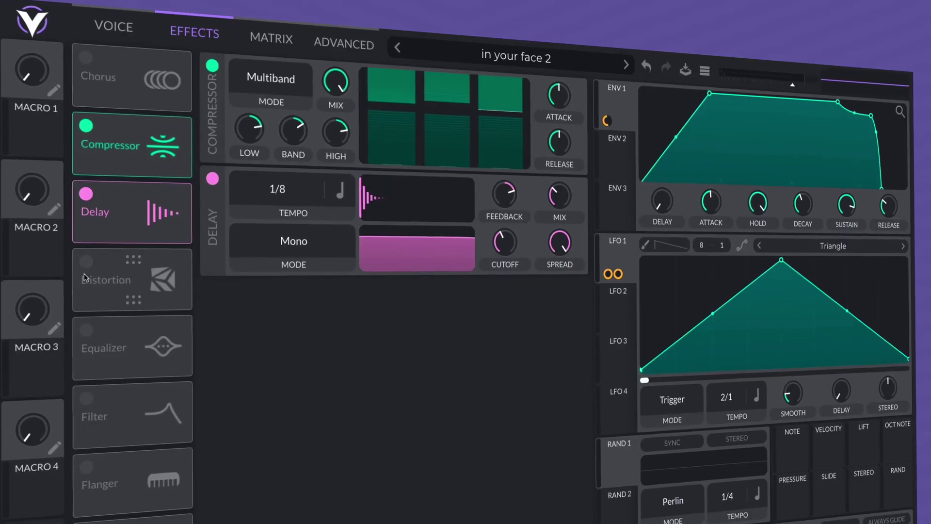
# - Switch on the Distortion and Equalizer effects for the "in your face 2" preset
pyautogui.click(86, 262)
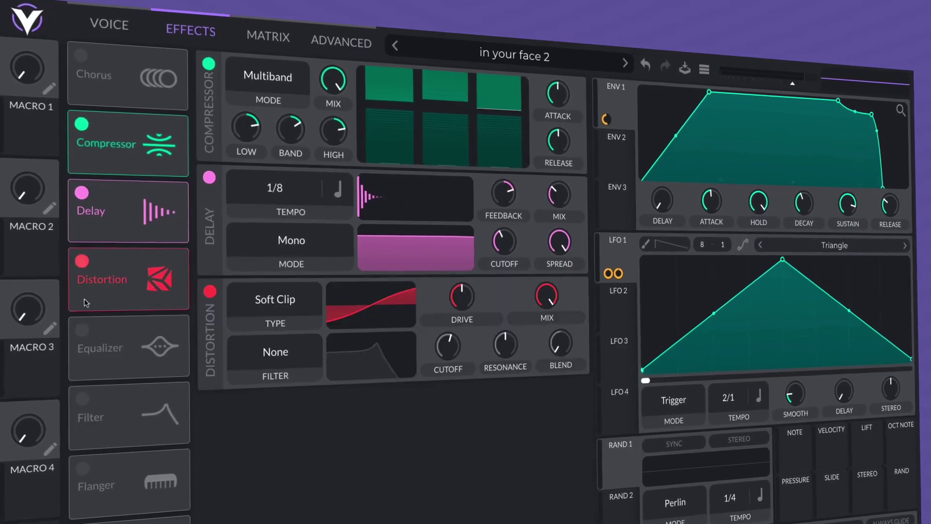
pyautogui.click(86, 330)
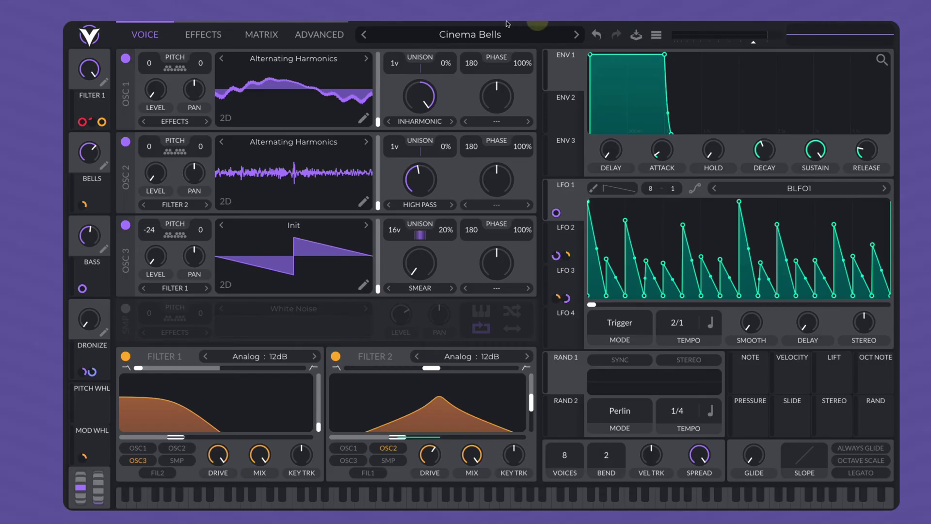
# - Open the preset browser and load the Random Amp Growl preset, followed by Physical Tension
pyautogui.click(507, 38)
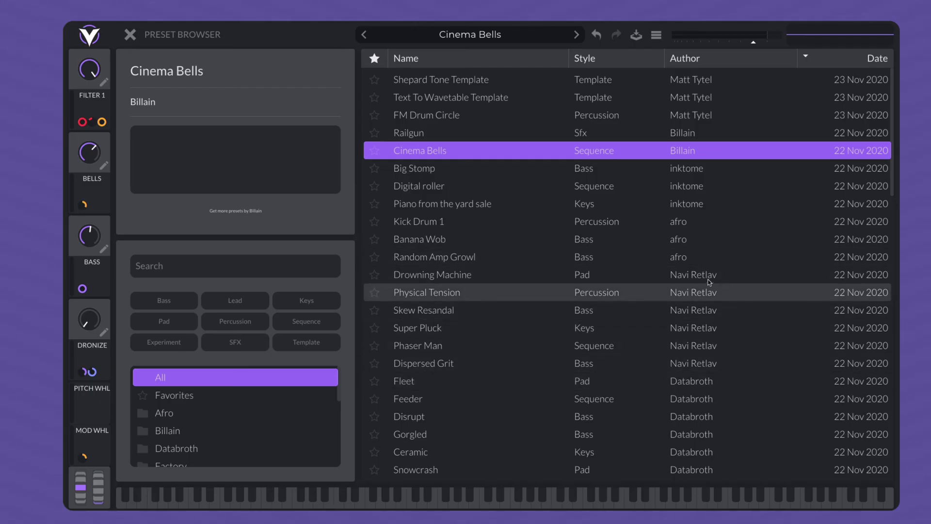
pyautogui.click(601, 258)
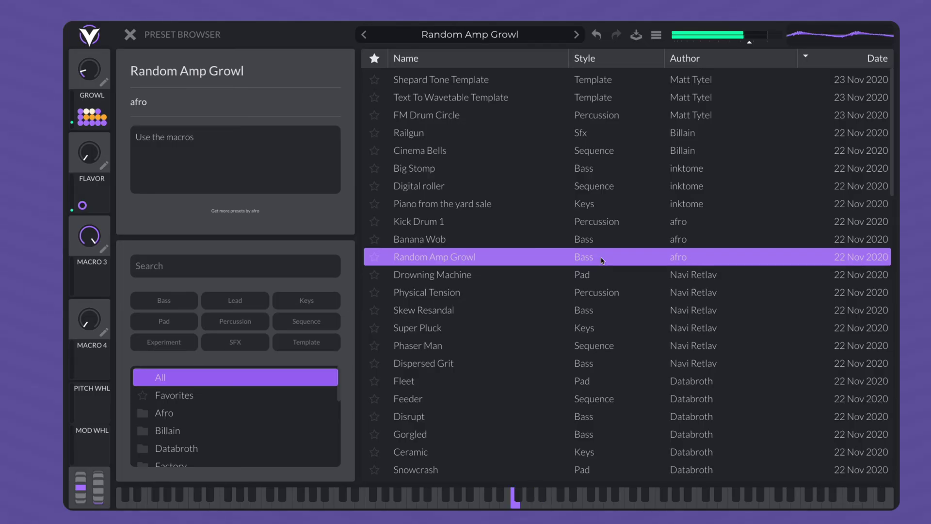
pyautogui.click(541, 296)
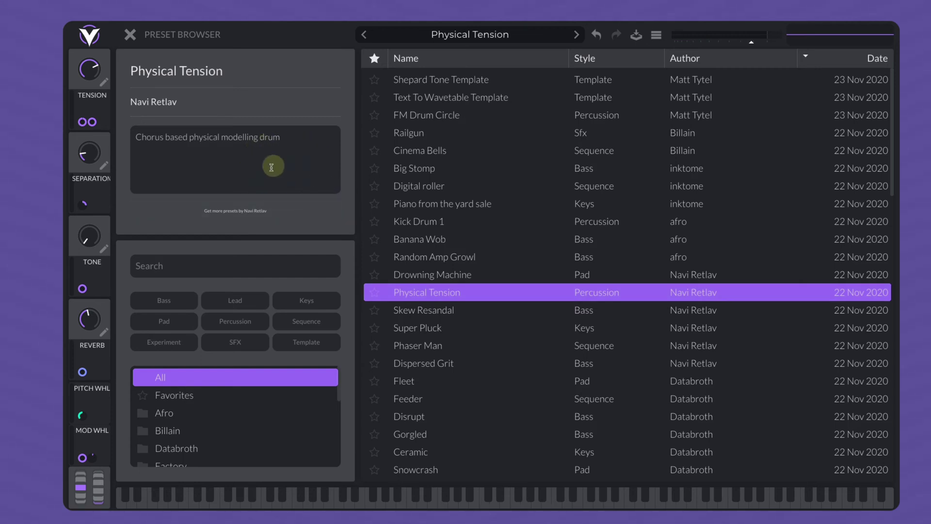
# - Filter the preset list by the Bass and Lead styles, and clear both filters
pyautogui.click(158, 304)
pyautogui.click(228, 301)
pyautogui.click(192, 304)
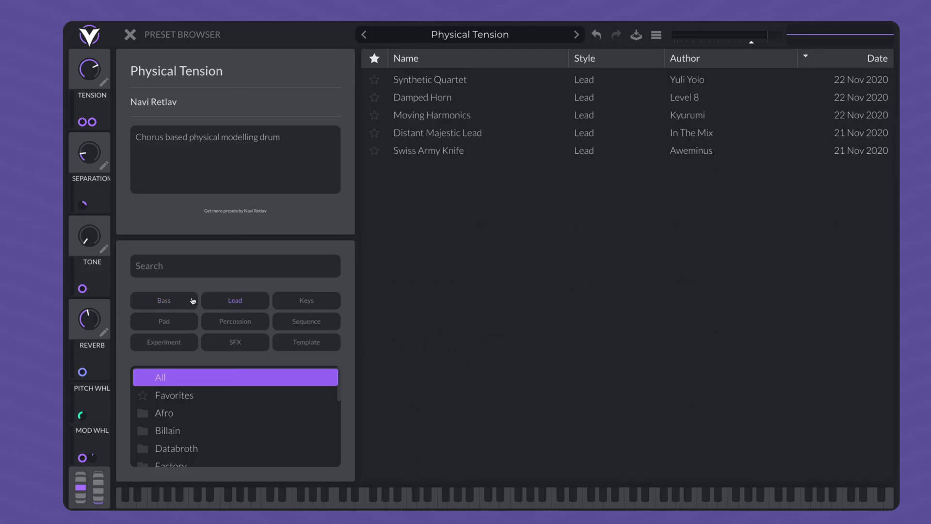
pyautogui.click(228, 301)
# - Mark the Digital roller and Banana Wob presets as favorites and list only the favorites
pyautogui.click(375, 187)
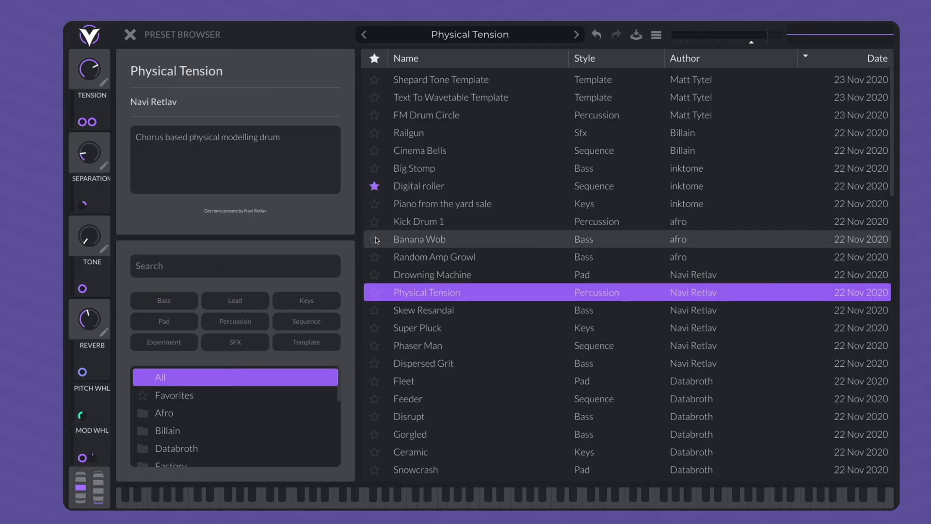
pyautogui.click(375, 239)
pyautogui.click(174, 397)
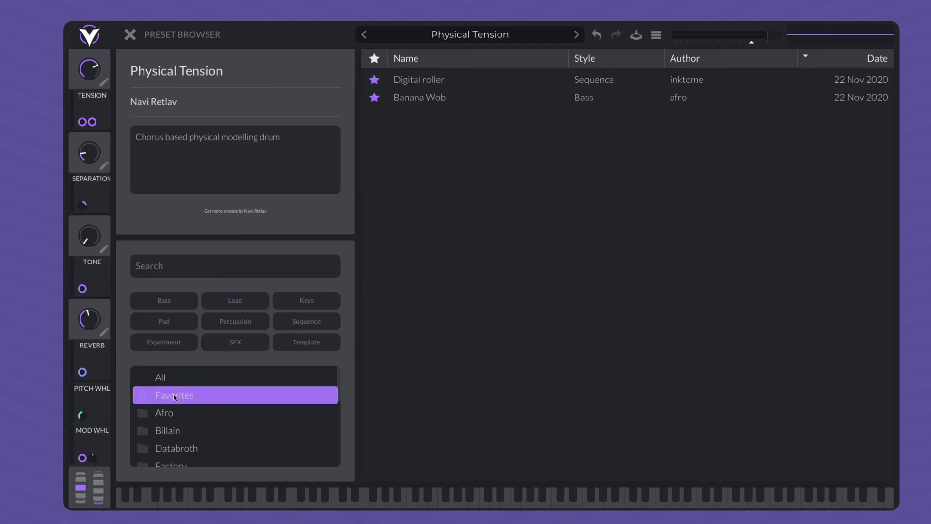
# - Step forward through the presets to Feeder and close the preset browser
pyautogui.click(366, 35)
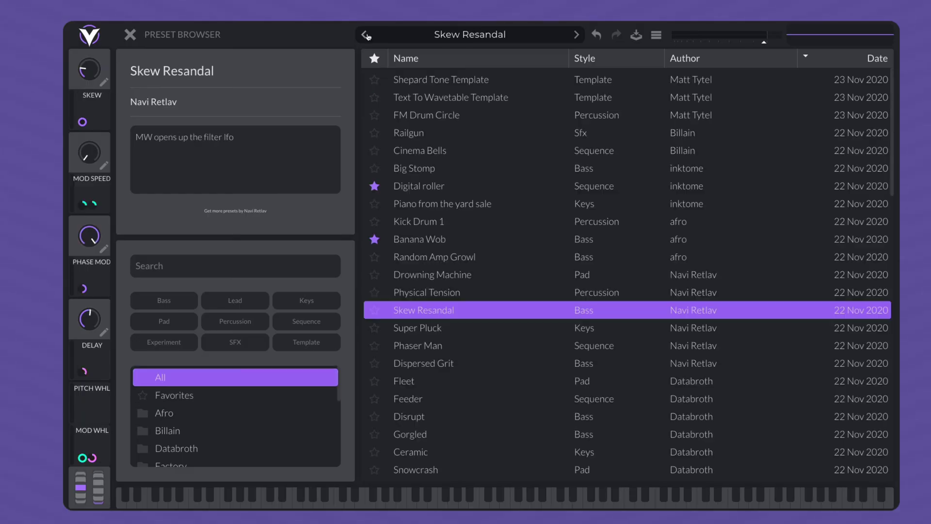
pyautogui.click(575, 35)
pyautogui.click(575, 34)
pyautogui.click(576, 35)
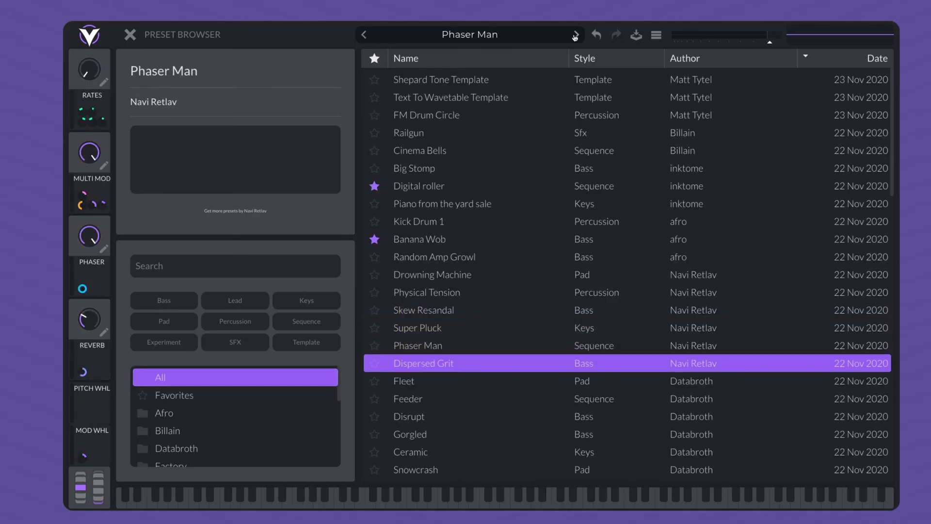
pyautogui.click(575, 35)
pyautogui.click(575, 34)
pyautogui.click(129, 34)
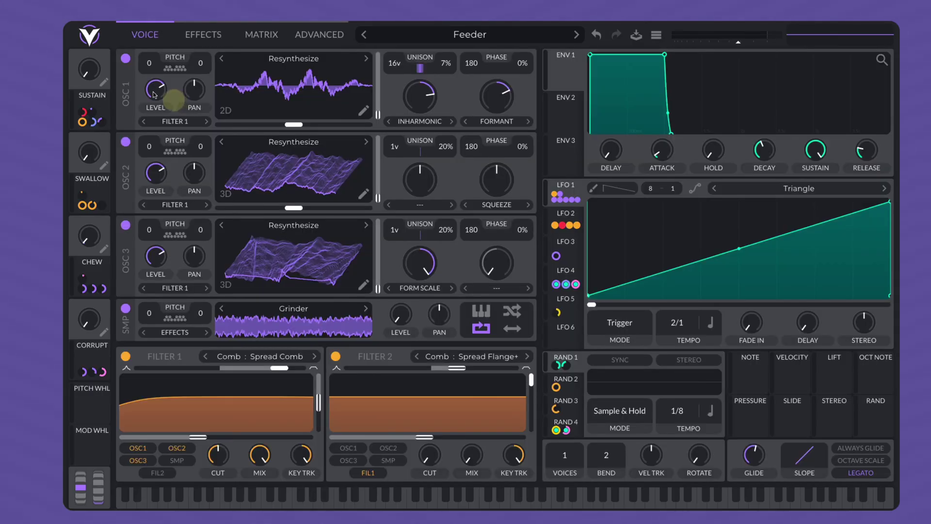
# - Try the 40%, 80% and 120% window sizes, and set the window size to 100%
pyautogui.click(92, 39)
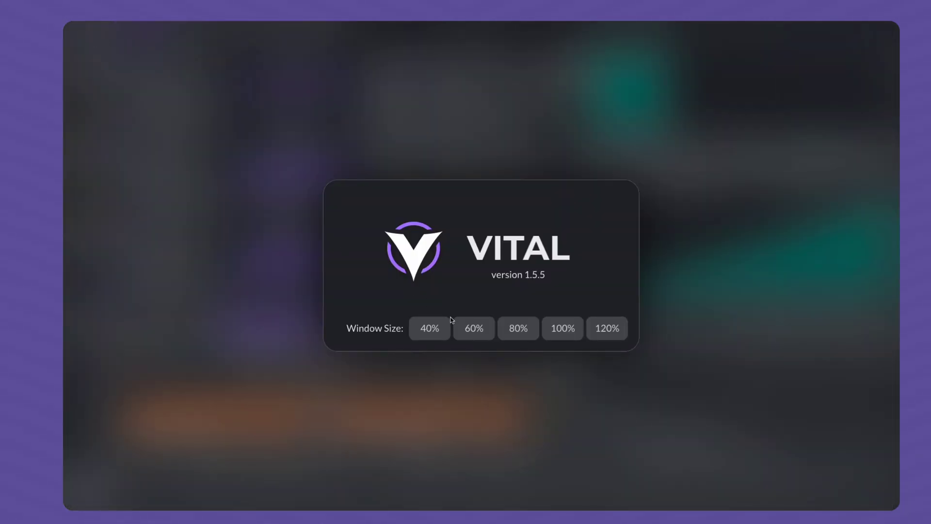
pyautogui.click(427, 327)
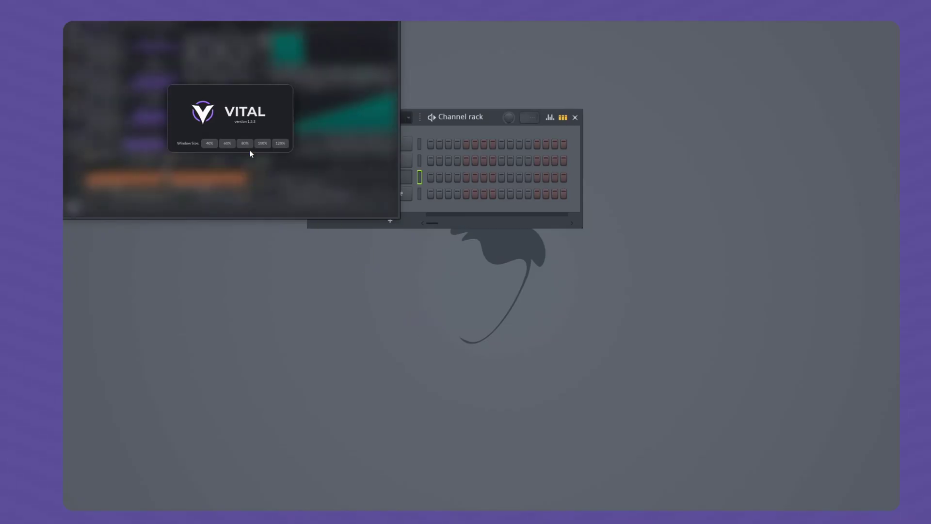
pyautogui.click(247, 145)
pyautogui.click(505, 267)
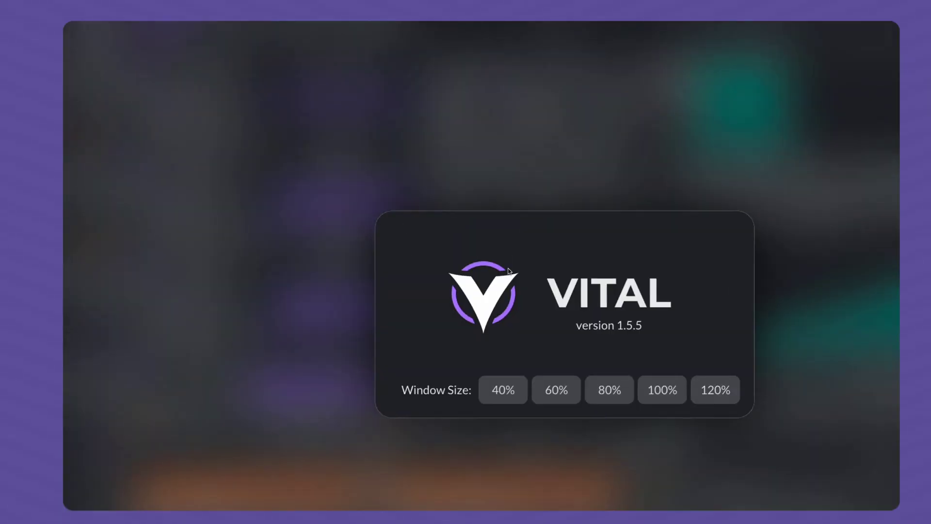
pyautogui.click(661, 391)
pyautogui.click(536, 406)
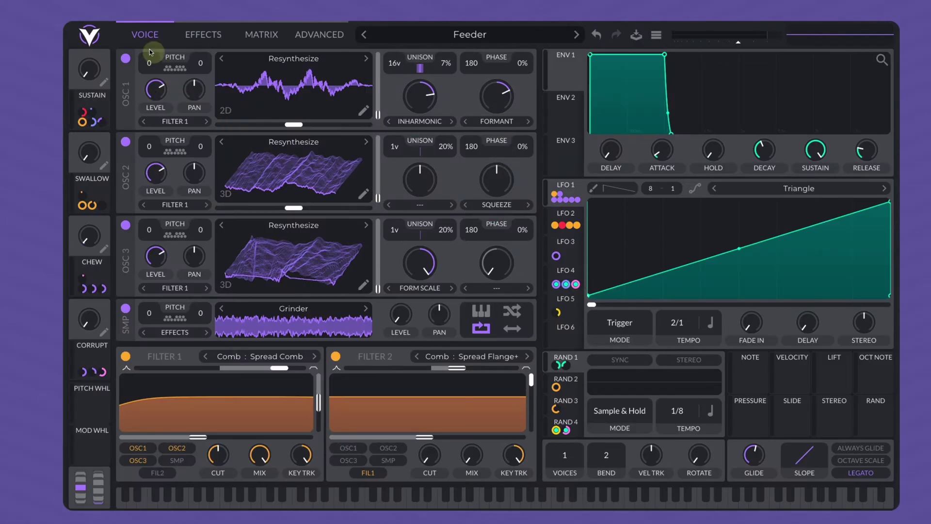
# - Look through the effects, modulation matrix and advanced settings of the Feeder preset
pyautogui.click(203, 35)
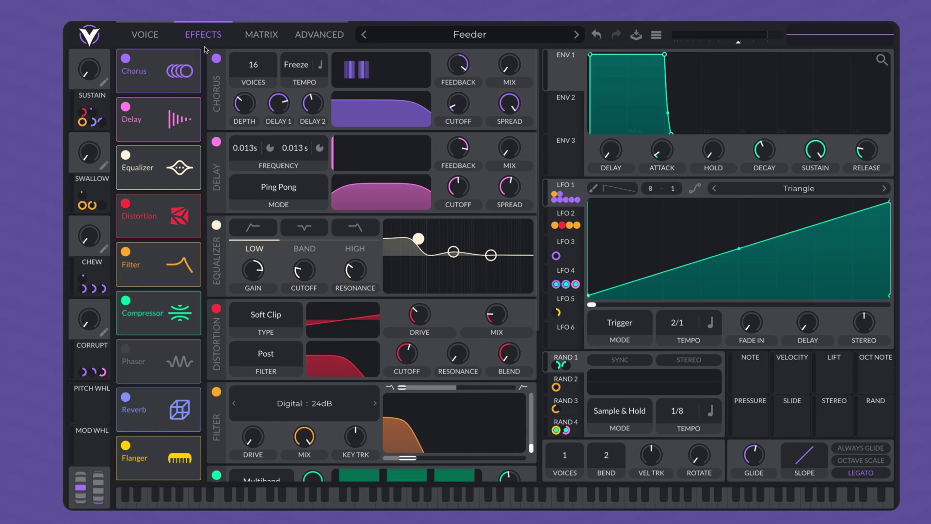
pyautogui.click(262, 35)
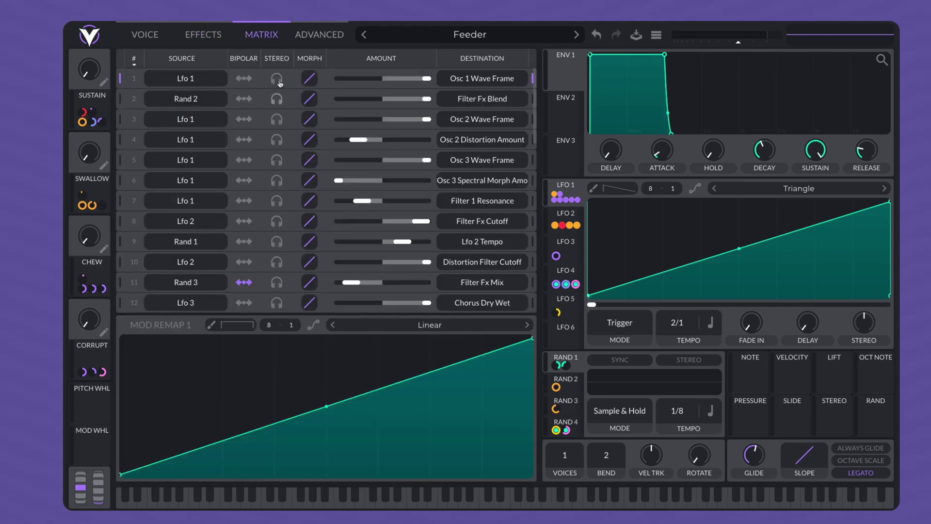
pyautogui.click(312, 38)
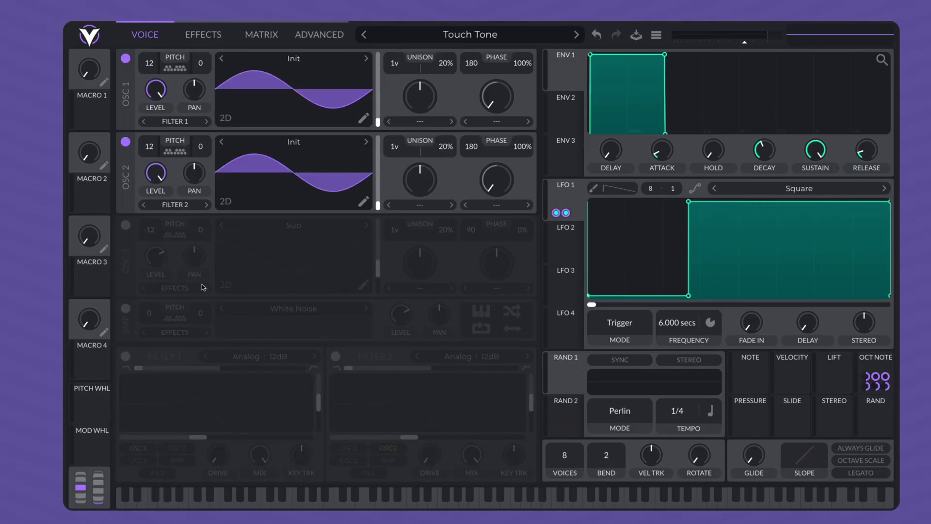
# - Switch on oscillator 3 and bring up envelope 3 and LFO 4
pyautogui.click(120, 226)
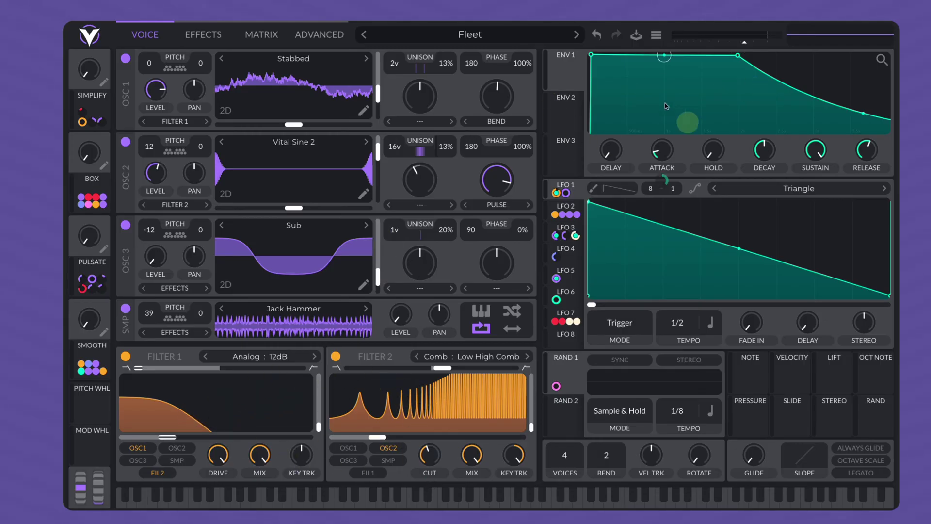
pyautogui.click(565, 140)
pyautogui.click(566, 249)
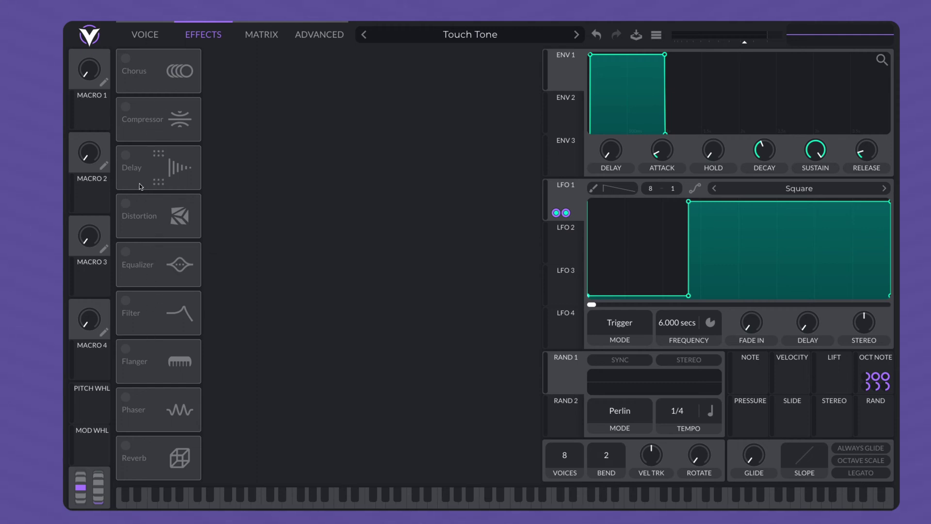
# - Enable the Chorus and Delay effects for the Touch Tone preset
pyautogui.click(125, 59)
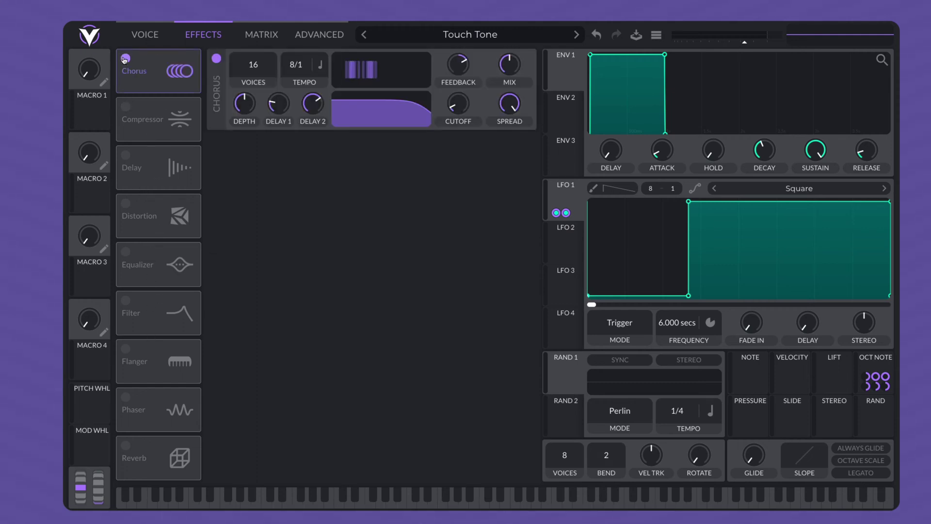
pyautogui.click(126, 155)
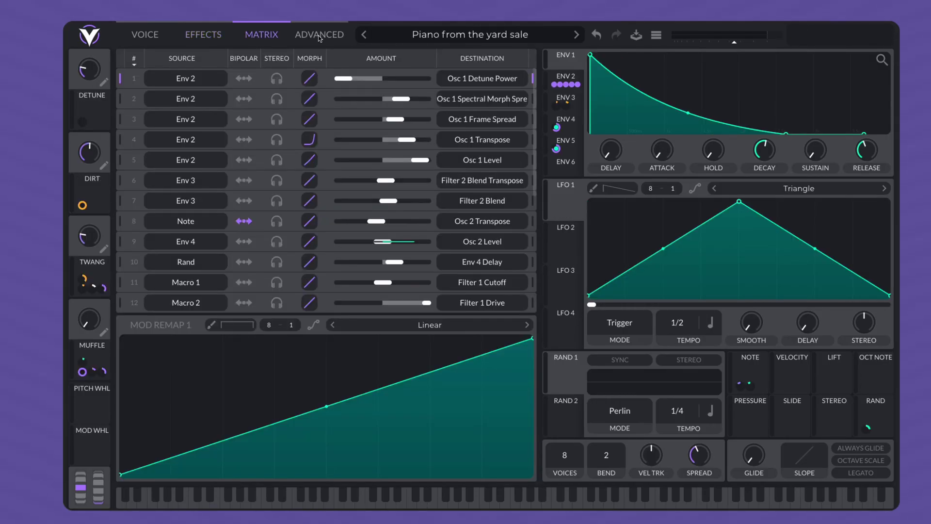
# - Show the advanced settings and step forward through the presets to Physical Tension
pyautogui.click(319, 35)
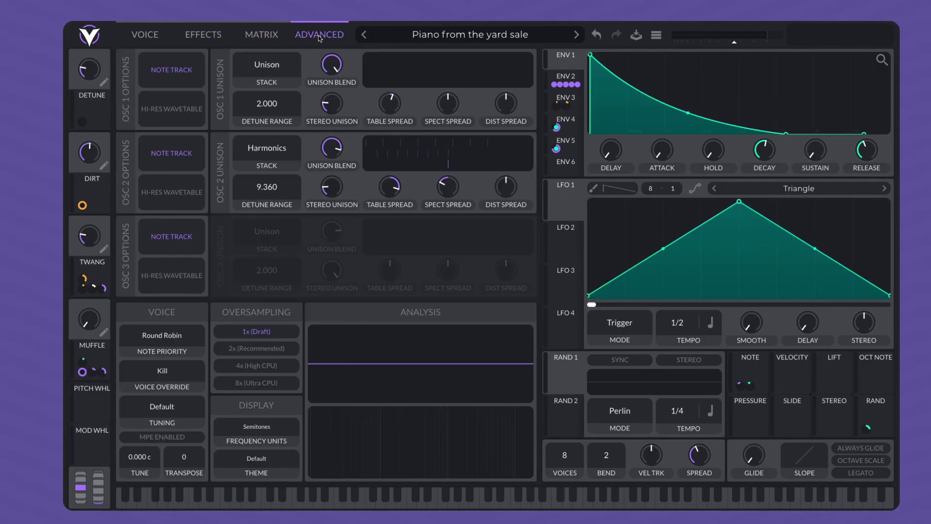
pyautogui.click(575, 35)
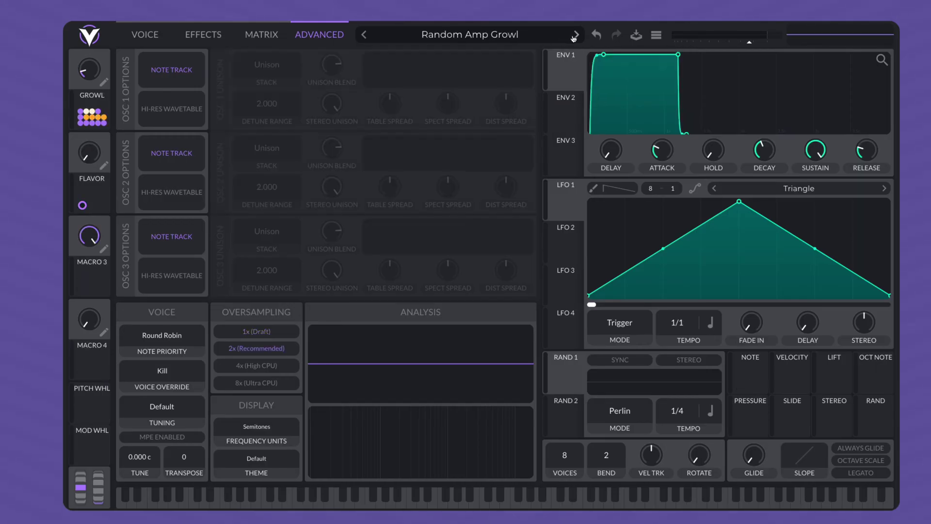
pyautogui.click(574, 37)
pyautogui.click(573, 37)
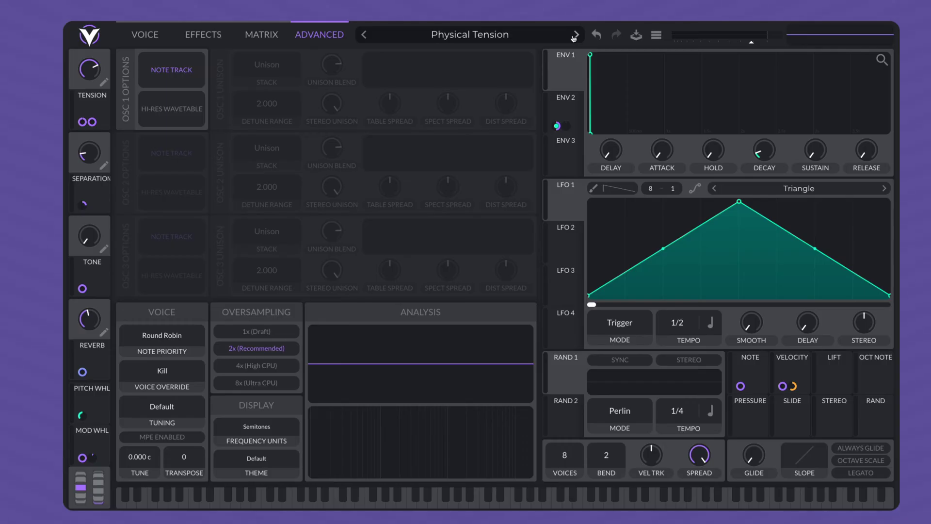
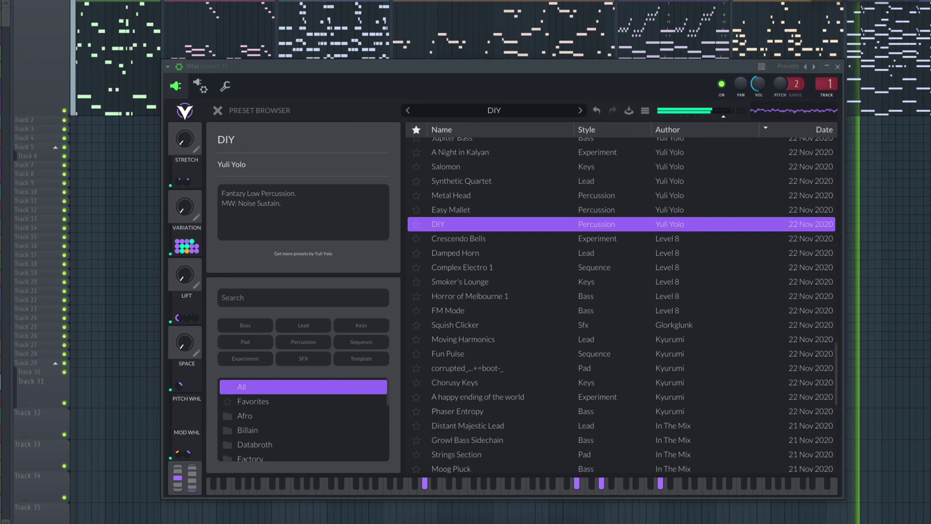
# - Load the Easy Mallet percussion preset from the preset list
pyautogui.click(451, 210)
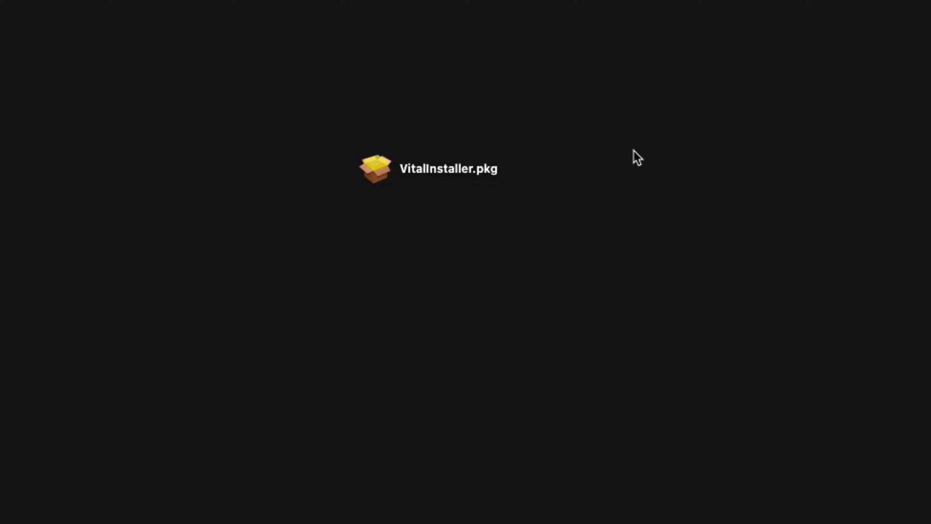
# - Launch VitalInstaller.pkg and go through the installer, agreeing to the software license agreement
pyautogui.click(471, 171)
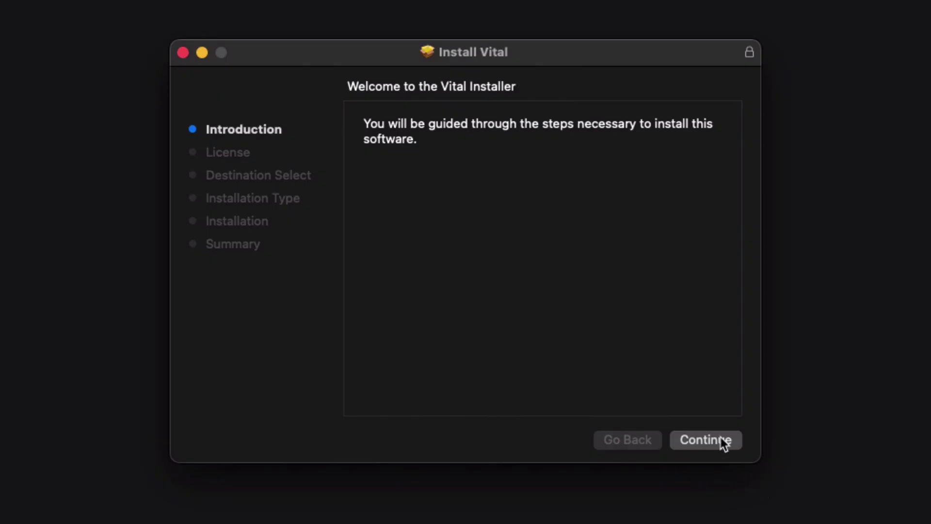
pyautogui.click(723, 441)
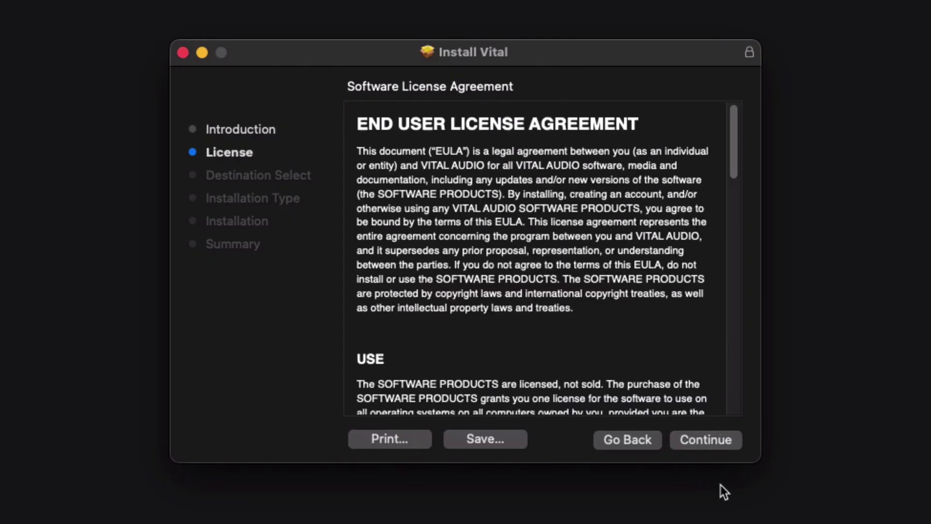
pyautogui.click(713, 441)
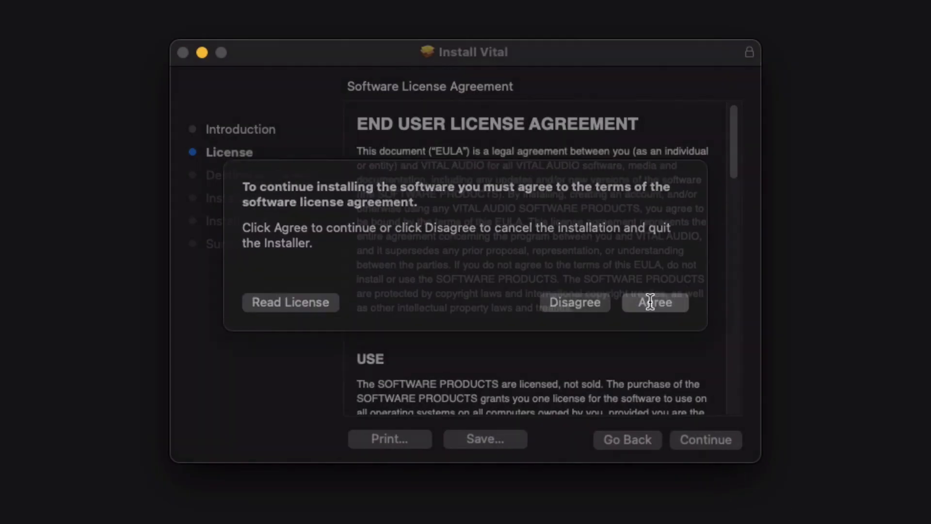
pyautogui.click(655, 308)
pyautogui.click(709, 440)
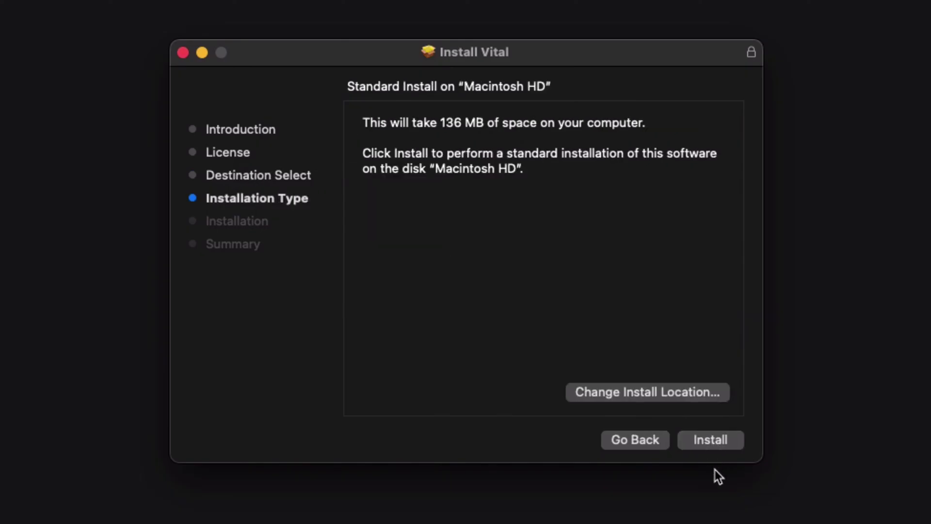
# - Run the standard installation on Macintosh HD, authorizing it with the account password, and close the installer
pyautogui.click(709, 439)
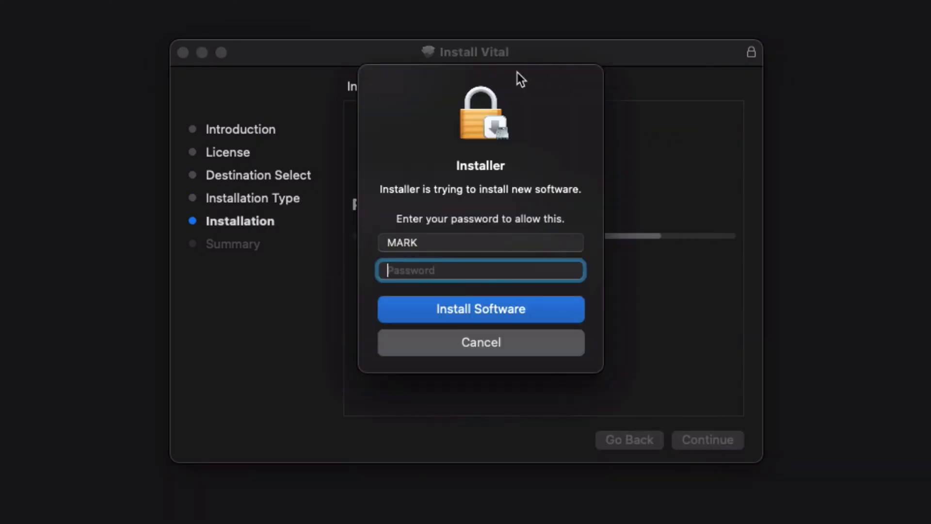
pyautogui.press('Return')
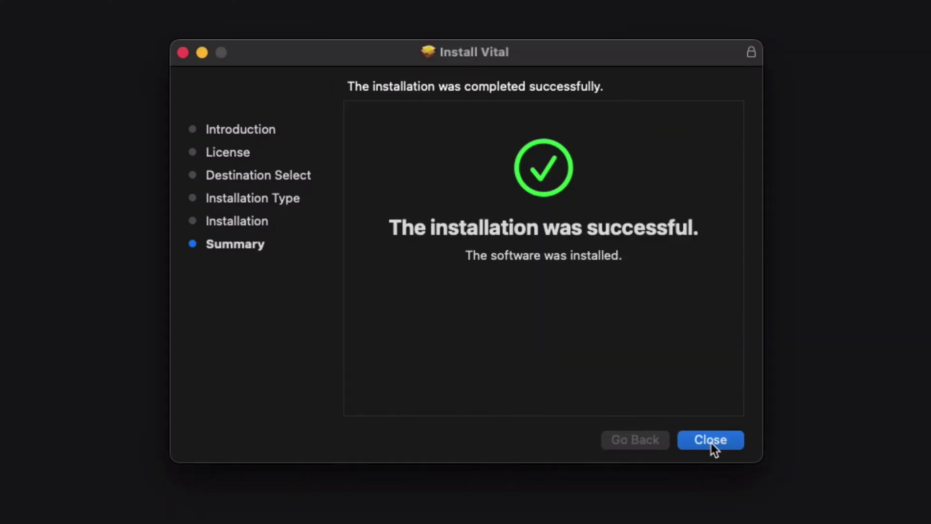
pyautogui.click(727, 442)
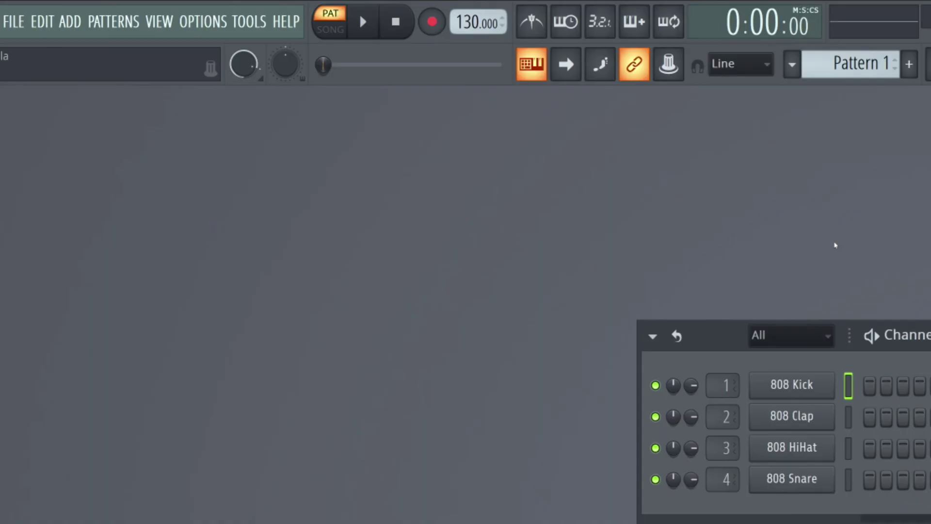
# - Switch to FL Studio and scan for installed plugins in the Plugin Manager
pyautogui.click(71, 22)
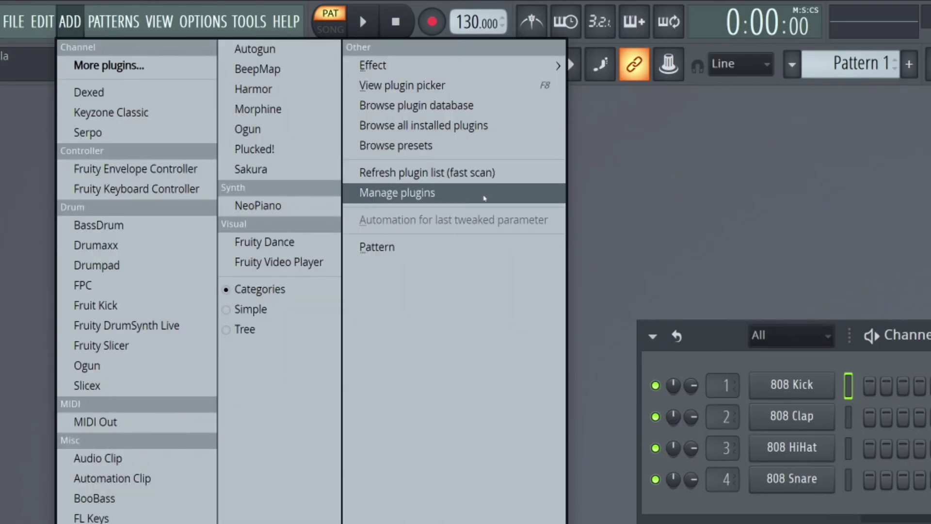
pyautogui.click(484, 198)
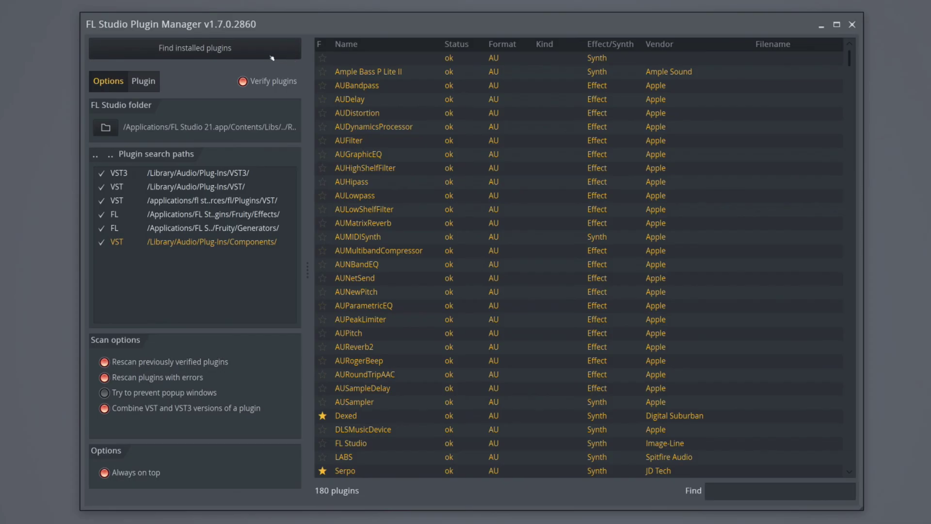
pyautogui.click(273, 53)
# - Filter the plugin list by "vital", mark both Vital entries as favorites and close the Plugin Manager
pyautogui.write('vital')
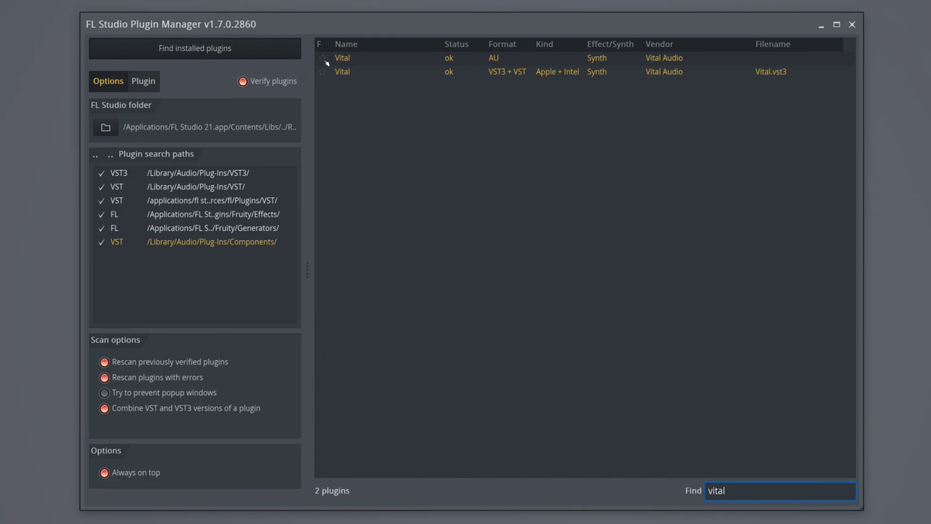
pyautogui.click(323, 58)
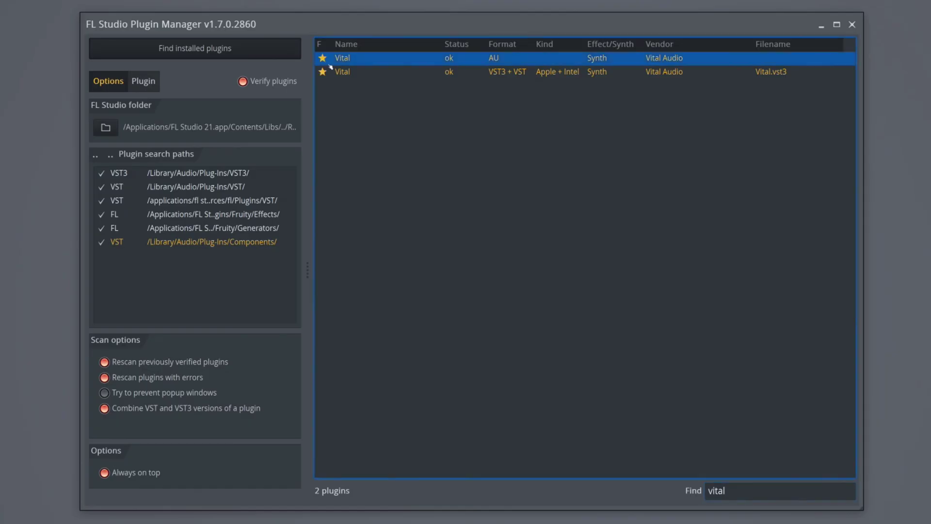
pyautogui.click(852, 25)
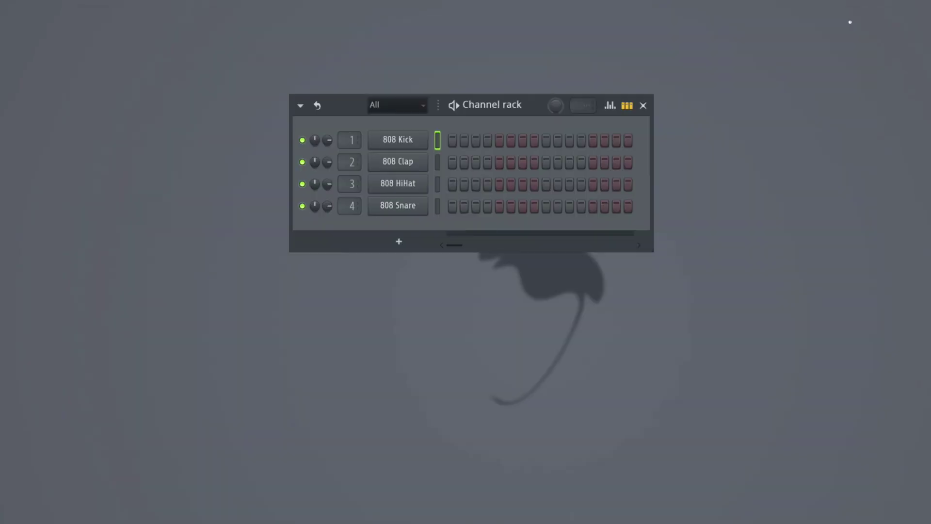
# - Add Vital as a new channel with its downloaded content installed in the Music/Vital folder, and open its preset browser
pyautogui.click(103, 19)
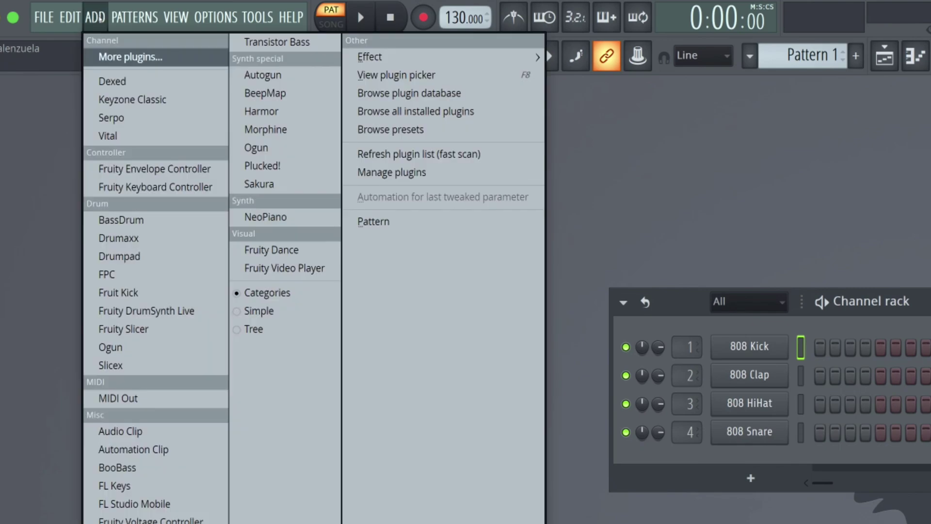
pyautogui.click(169, 139)
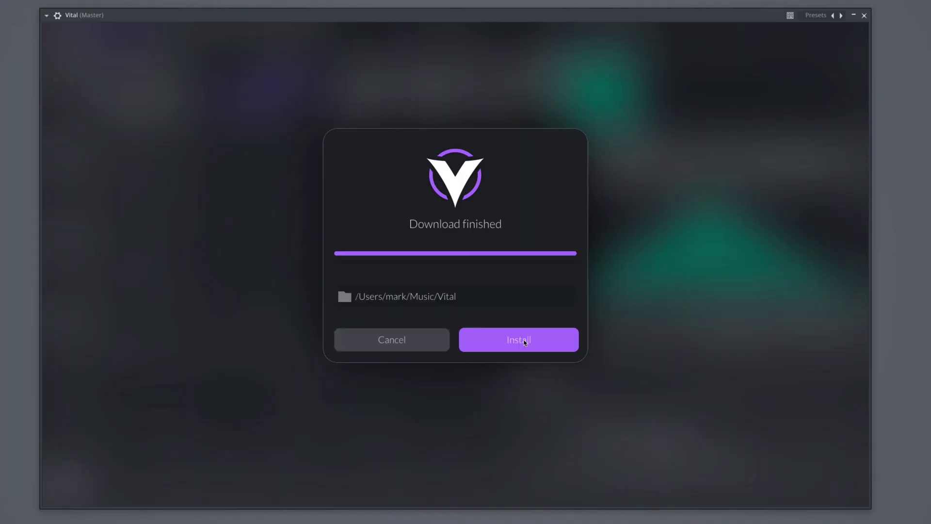
pyautogui.click(552, 346)
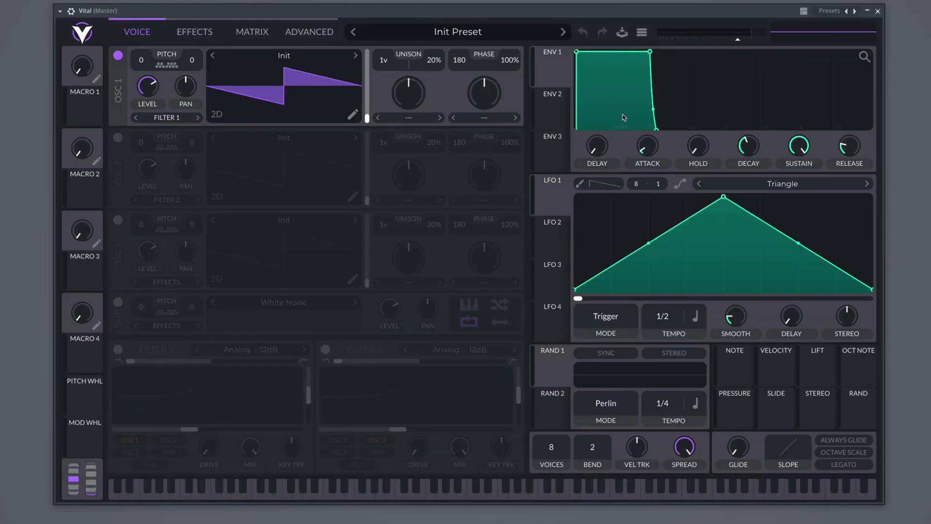
pyautogui.click(457, 31)
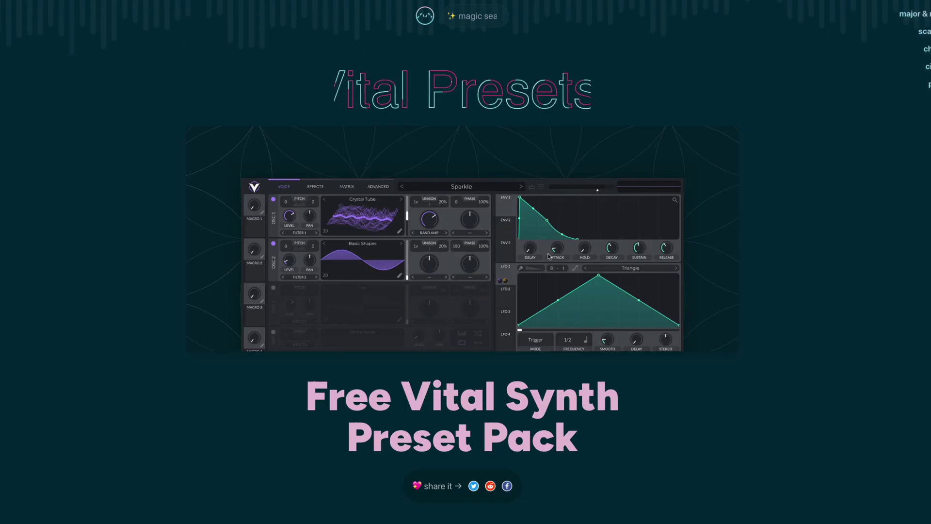
# - Download the free Vital preset pack from the Vital Presets web page
pyautogui.scroll(-9, 574, 265)
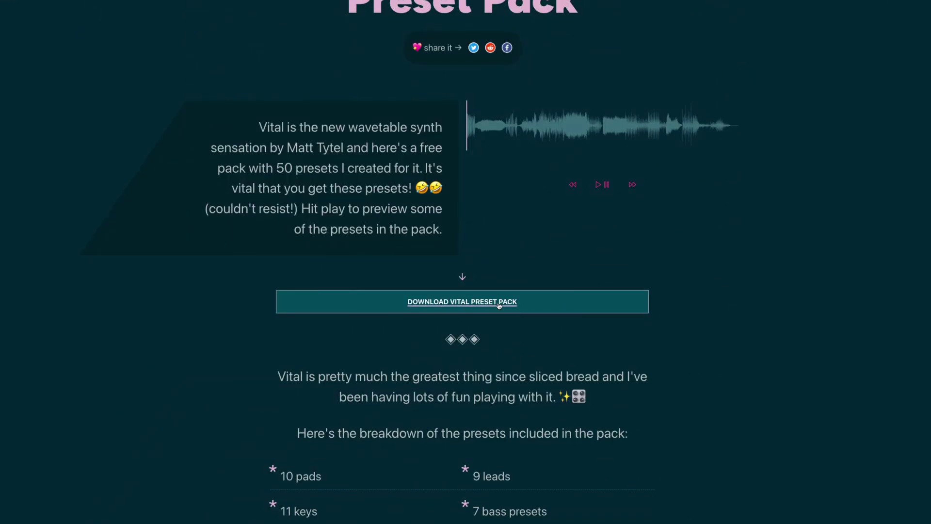
pyautogui.click(486, 304)
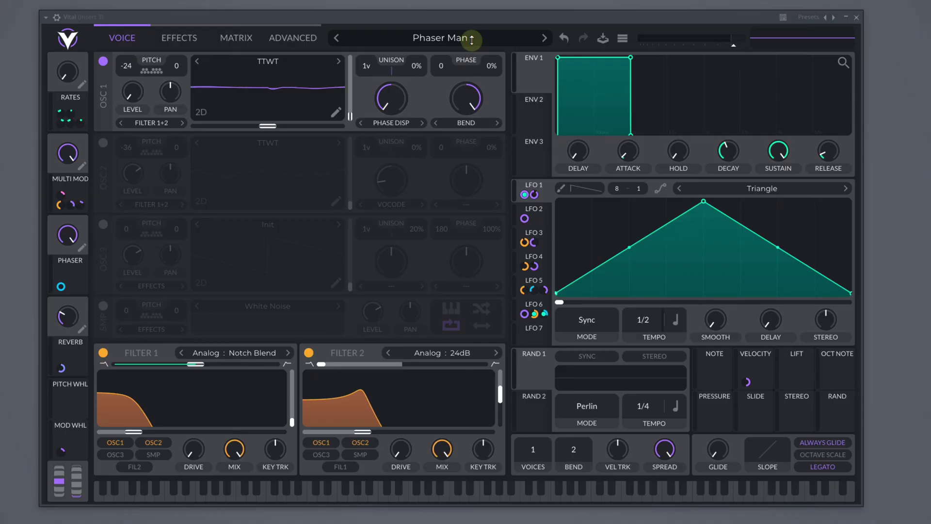
# - In Vital, import the preset bank mutedio.vitalbank from the Desktop
pyautogui.click(455, 38)
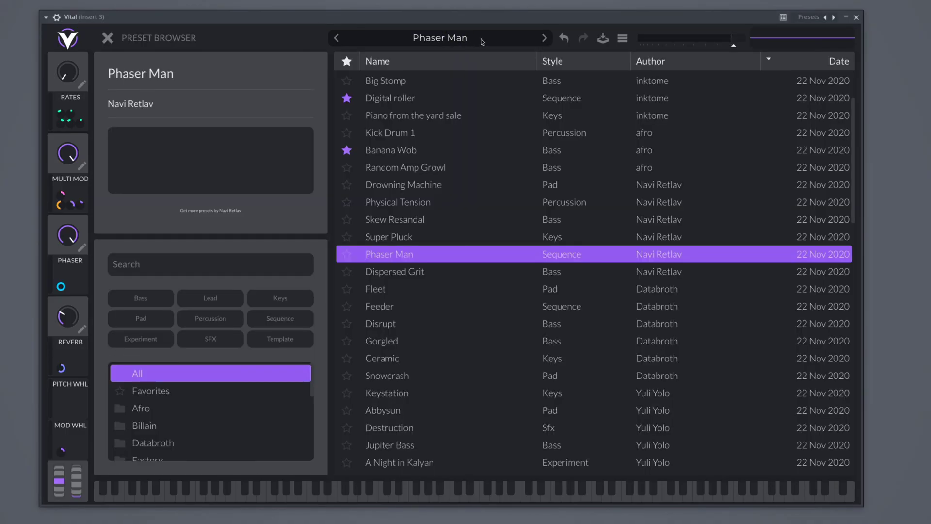
pyautogui.click(623, 38)
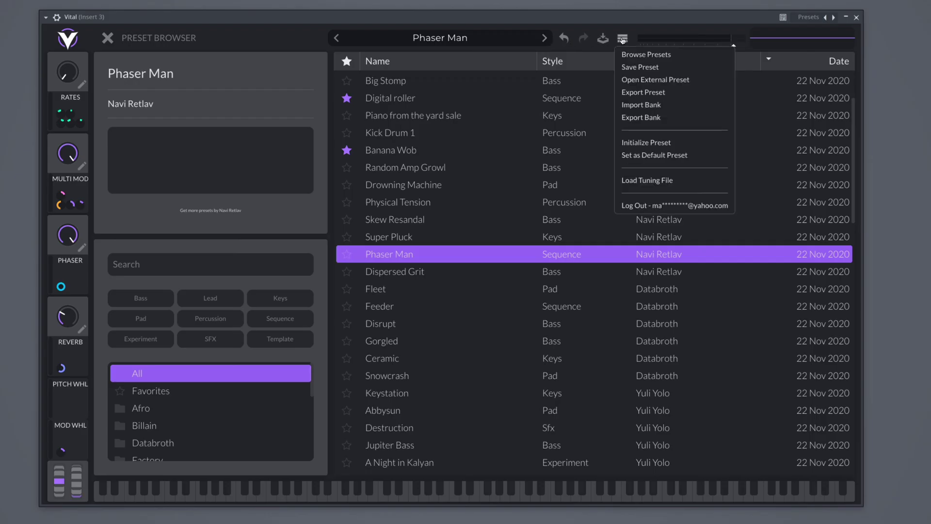
pyautogui.click(670, 105)
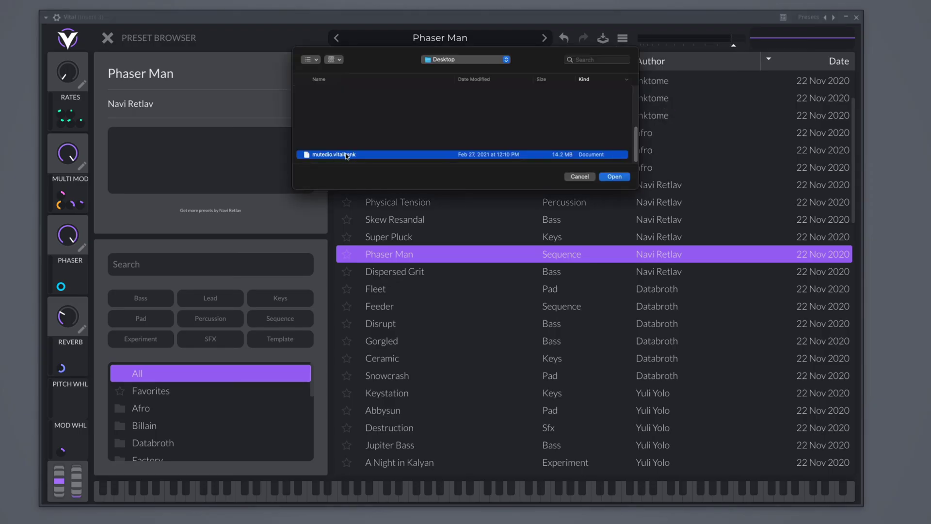
pyautogui.doubleClick(347, 156)
# - Browse the imported muted.io presets and load Don't Cry, Potatoes, Xylofun and Jungle in turn
pyautogui.scroll(-3, 499, 146)
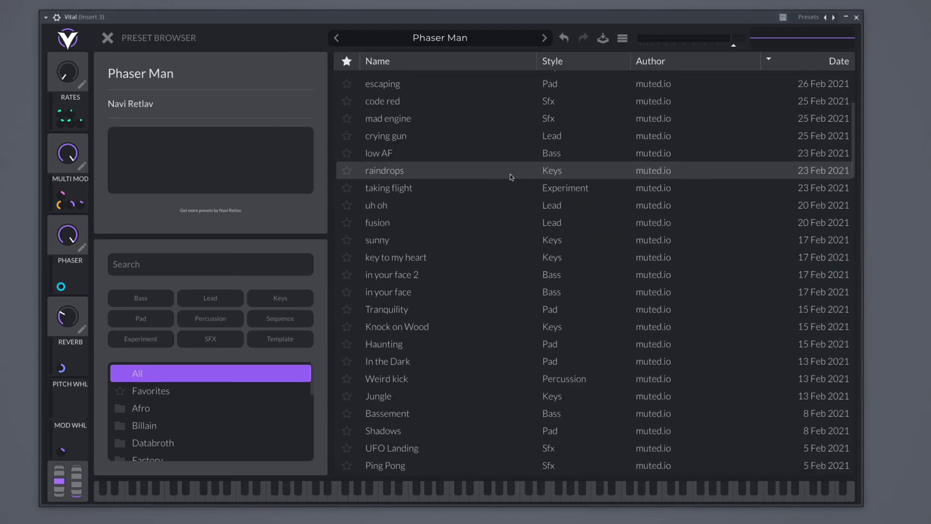
pyautogui.scroll(-7, 510, 178)
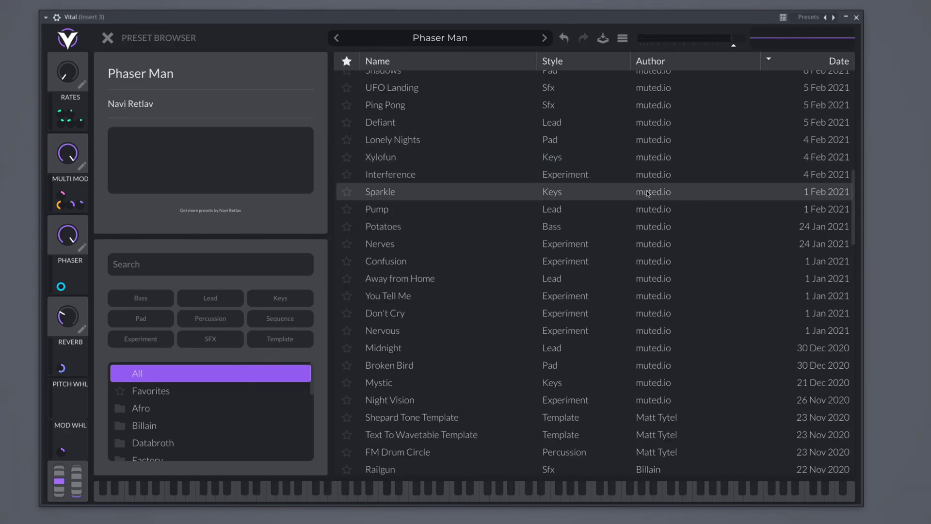
pyautogui.scroll(-2, 485, 218)
pyautogui.click(395, 246)
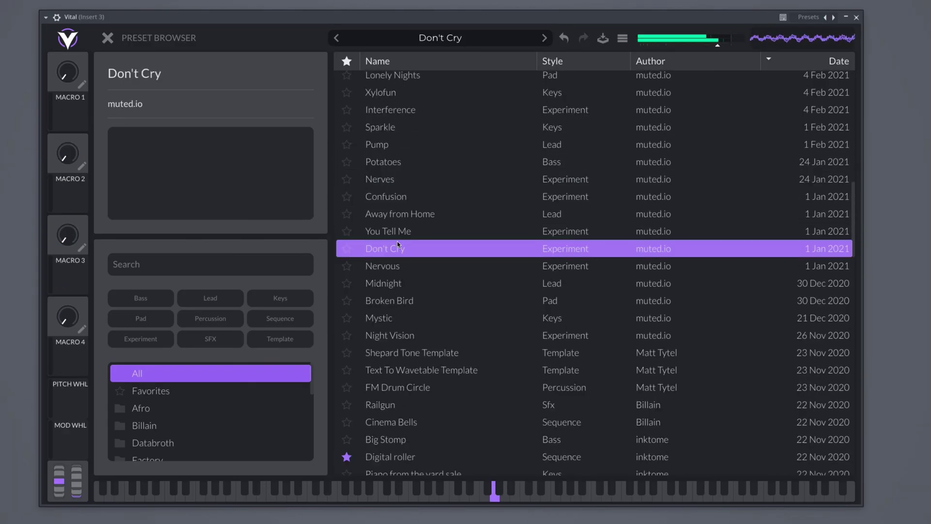
pyautogui.click(422, 163)
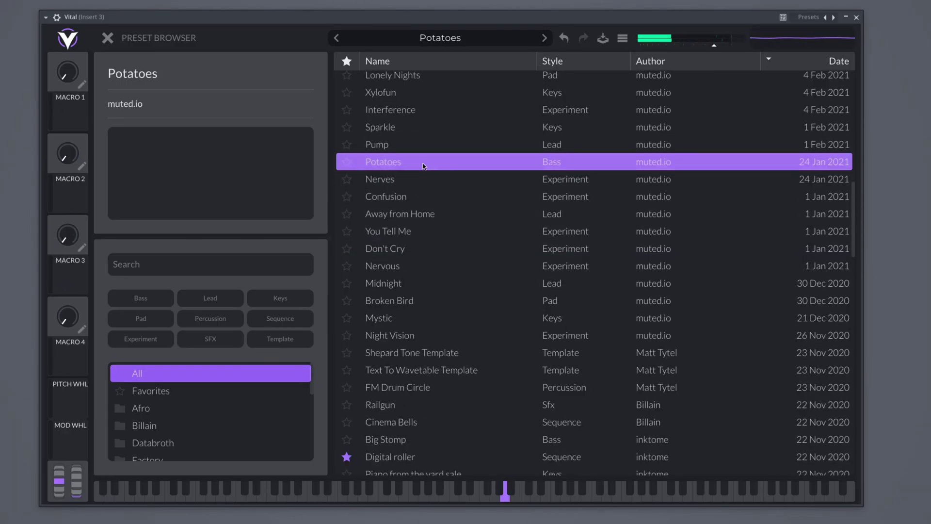
pyautogui.scroll(2, 425, 163)
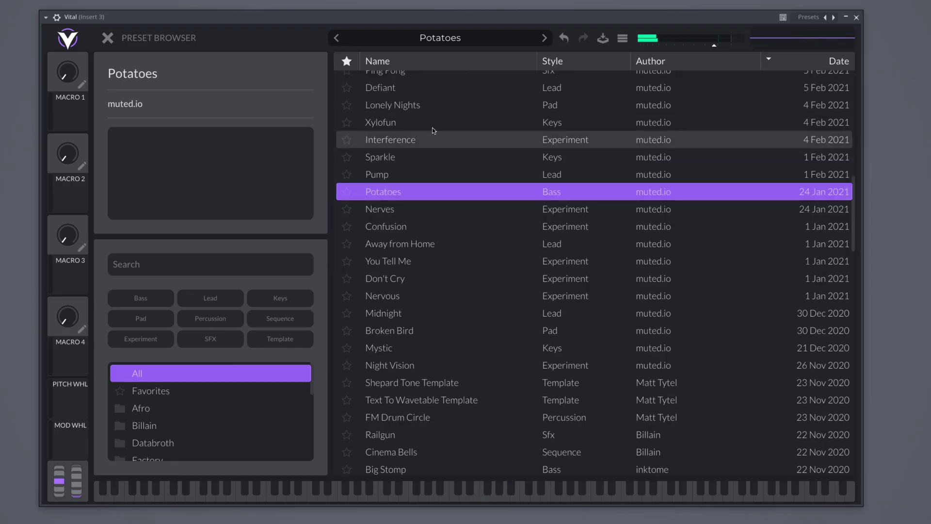
pyautogui.click(435, 122)
pyautogui.scroll(4, 438, 121)
pyautogui.click(444, 146)
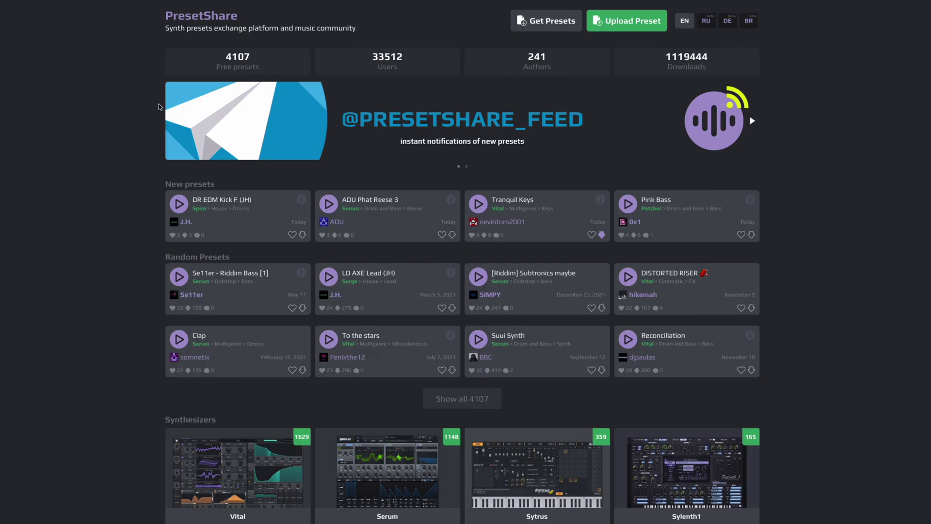
# - On the PresetShare website, open the Vital presets and preview BA Drumstep Freak, Modern DnB Bass Synth and Electro Rave
pyautogui.scroll(-5, 129, 193)
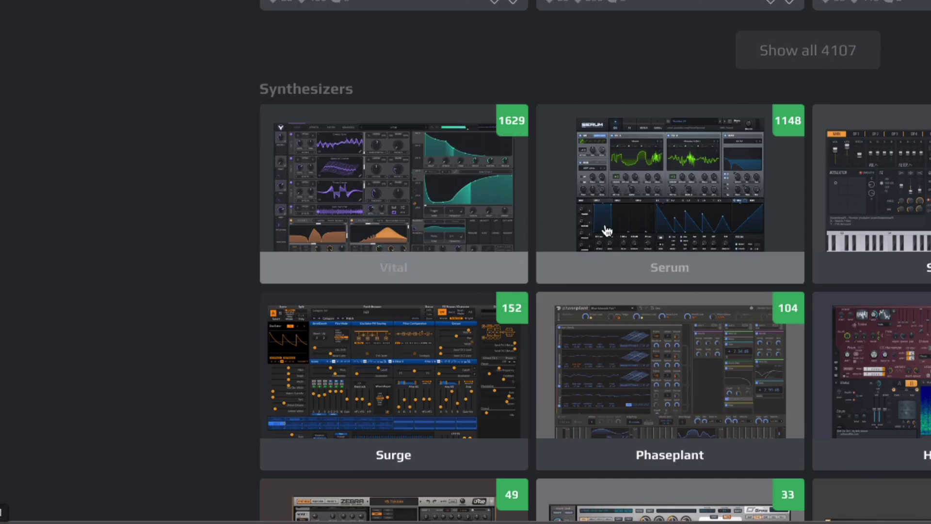
pyautogui.click(434, 184)
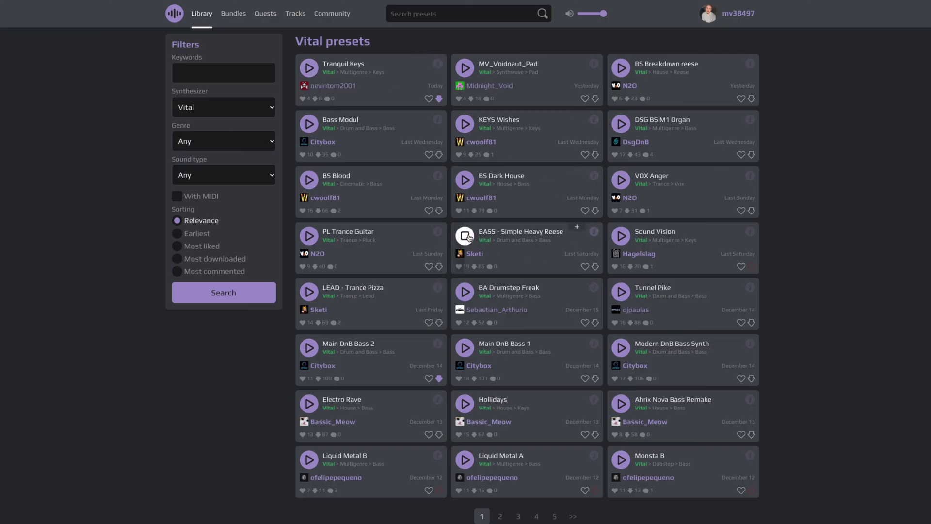
pyautogui.click(467, 292)
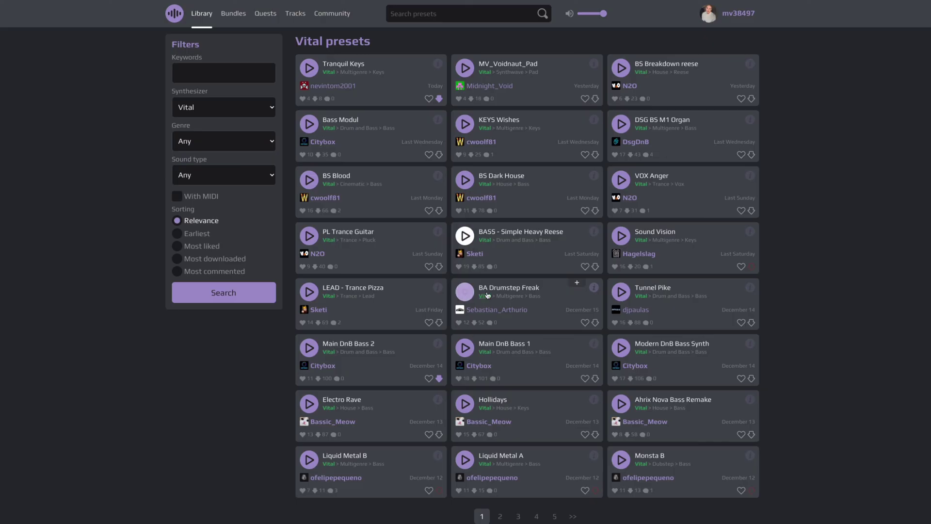
pyautogui.click(621, 348)
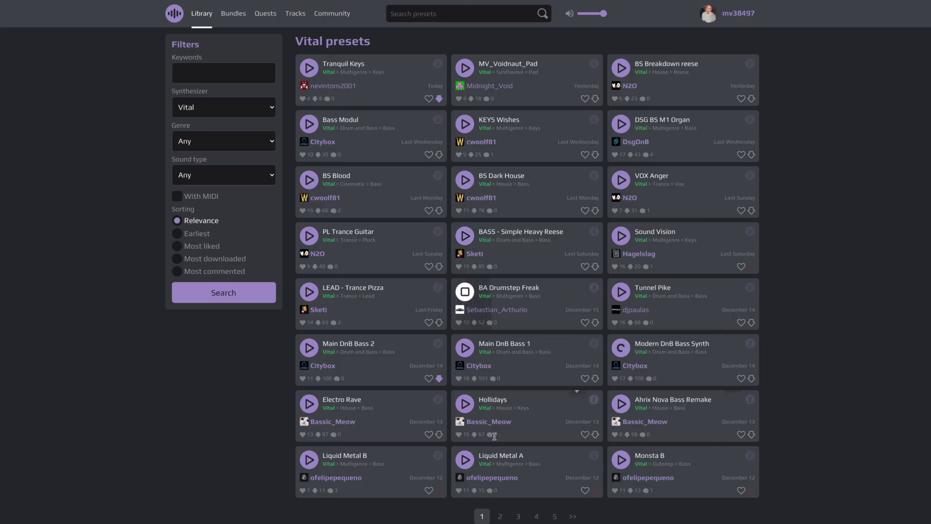
pyautogui.click(308, 403)
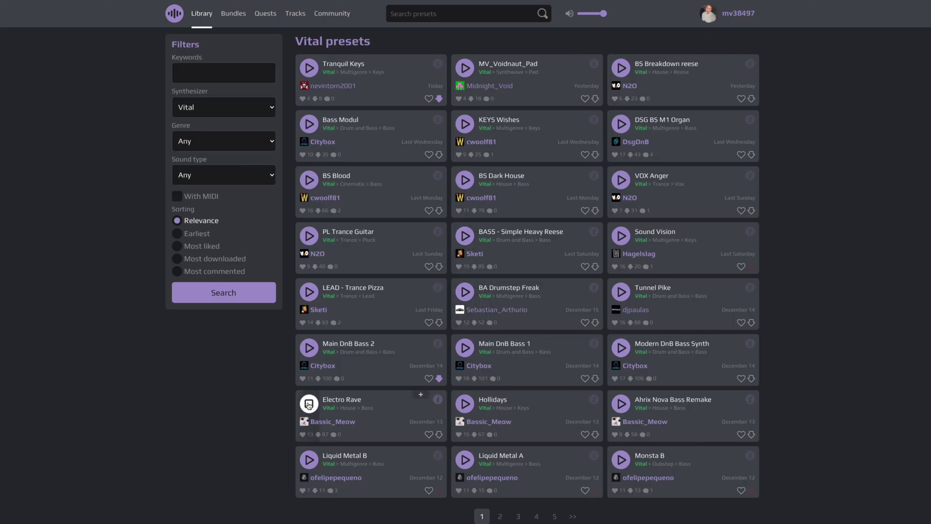
pyautogui.scroll(-1, 587, 348)
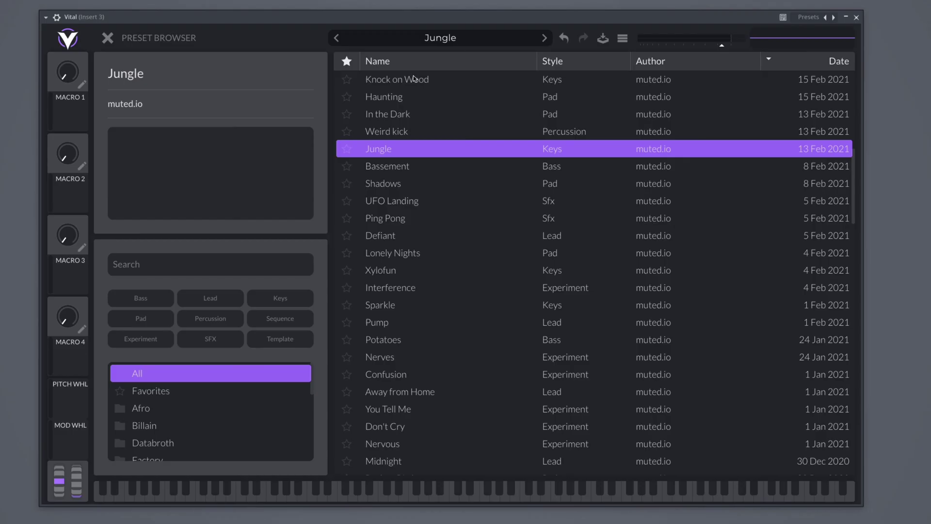
# - Back in Vital, open the external preset Electro_Rave.vital from the Desktop
pyautogui.click(623, 38)
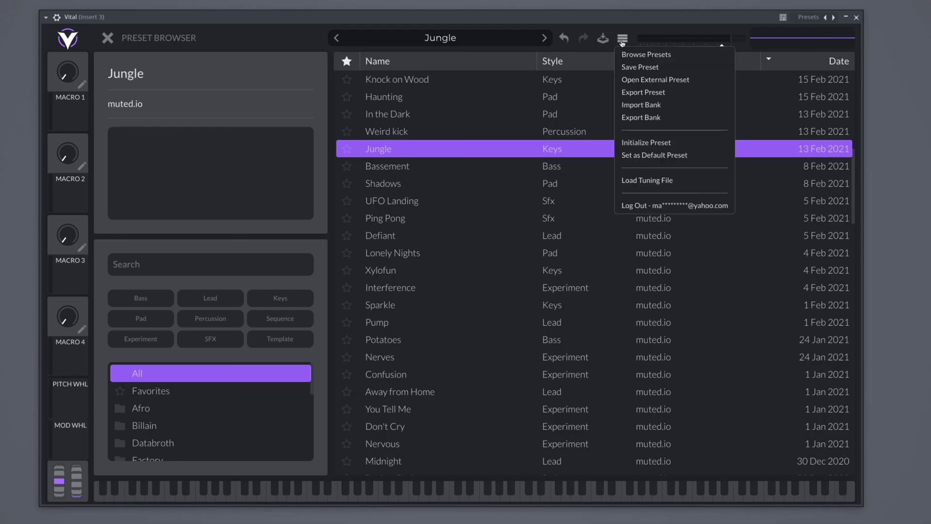
pyautogui.click(705, 80)
pyautogui.doubleClick(352, 120)
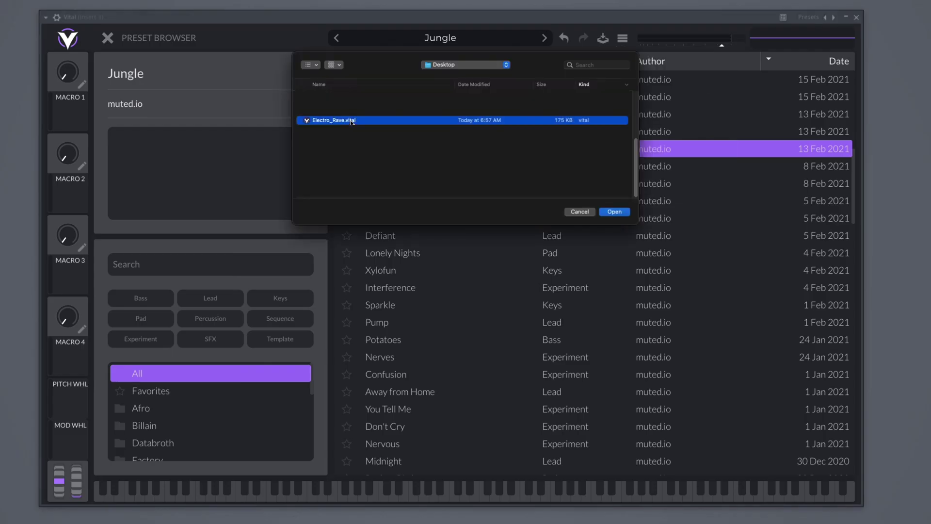